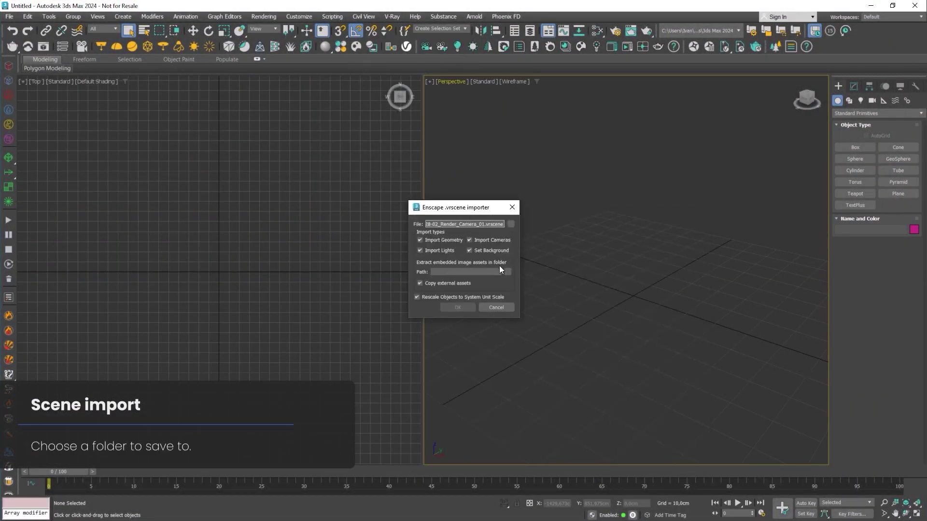
Step: Import the Enscape tower scene, move the camera target to remove vertical tilt, and render the camera view
{"action": "left_click", "coordinate": [458, 307]}
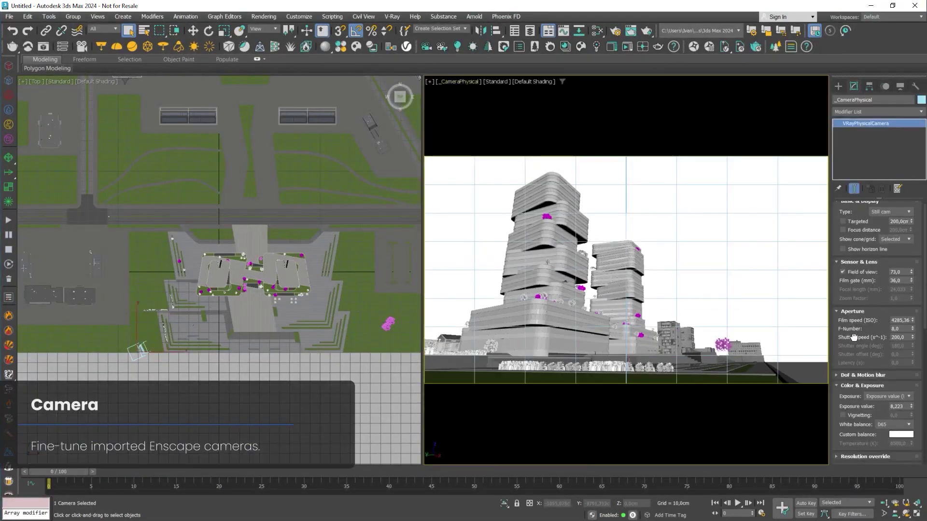
{"action": "scroll", "coordinate": [853, 337], "scroll_direction": "down", "scroll_amount": 5}
{"action": "left_click", "coordinate": [857, 290]}
{"action": "key", "text": "w"}
{"action": "scroll", "coordinate": [850, 387], "scroll_direction": "down", "scroll_amount": 5}
{"action": "left_click", "coordinate": [471, 81]}
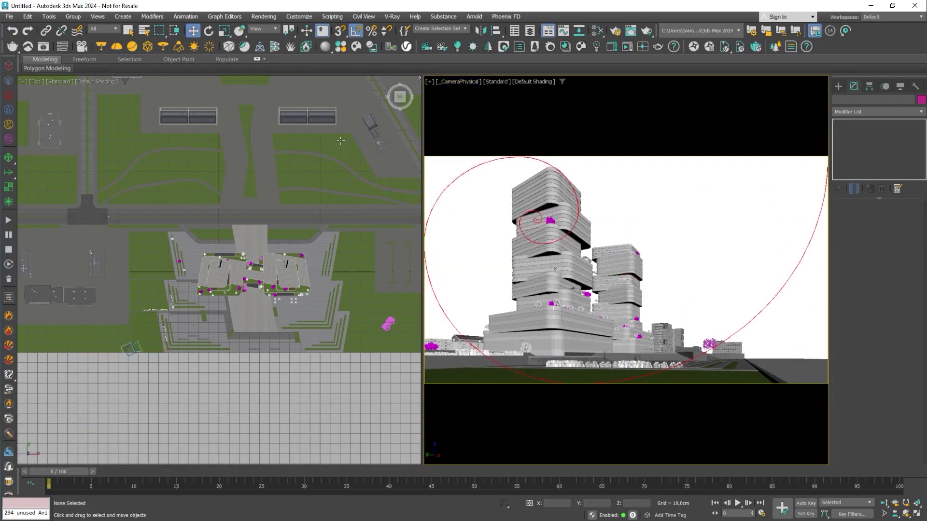
{"action": "key", "text": "shift+q"}
Step: Start the interactive render and download the Grass 39-39 ground material from Chaos Cosmos
{"action": "left_click", "coordinate": [787, 110]}
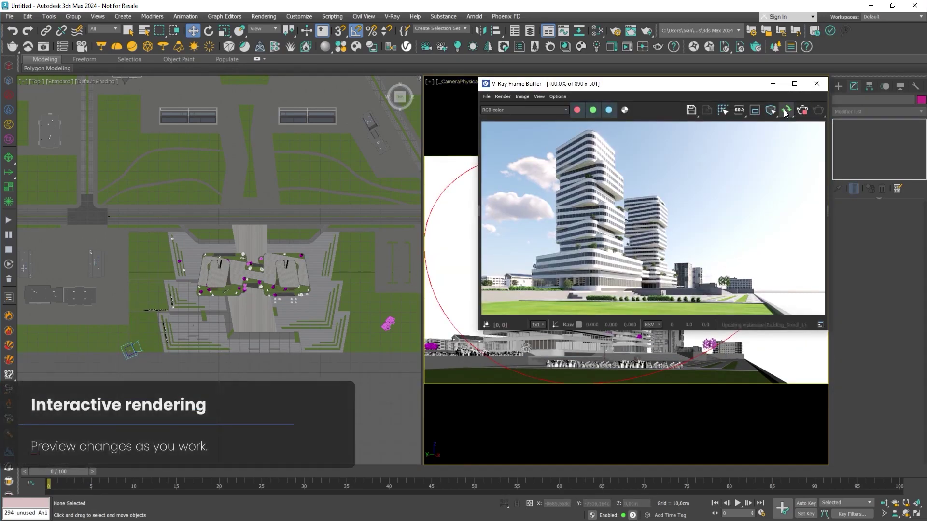
{"action": "left_click", "coordinate": [356, 49]}
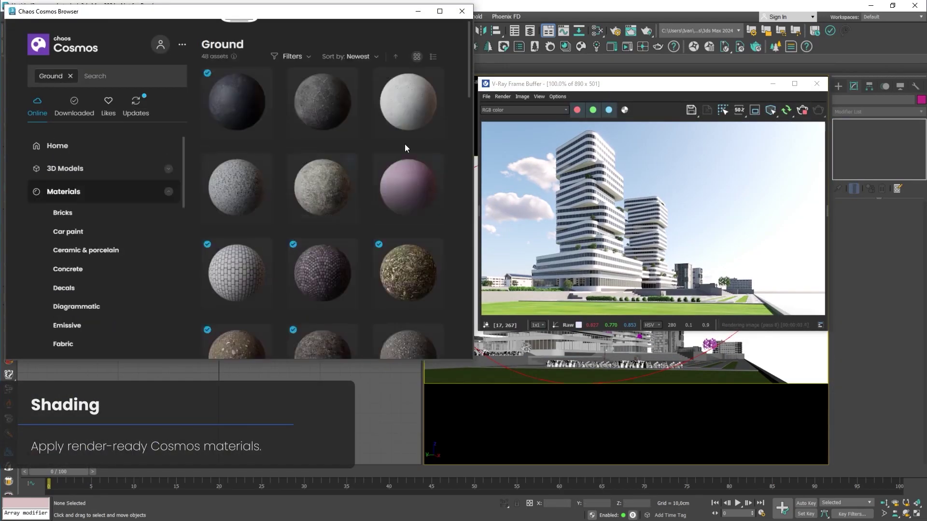
{"action": "scroll", "coordinate": [404, 144], "scroll_direction": "down", "scroll_amount": 1}
{"action": "left_click", "coordinate": [396, 227]}
{"action": "left_click", "coordinate": [333, 68]}
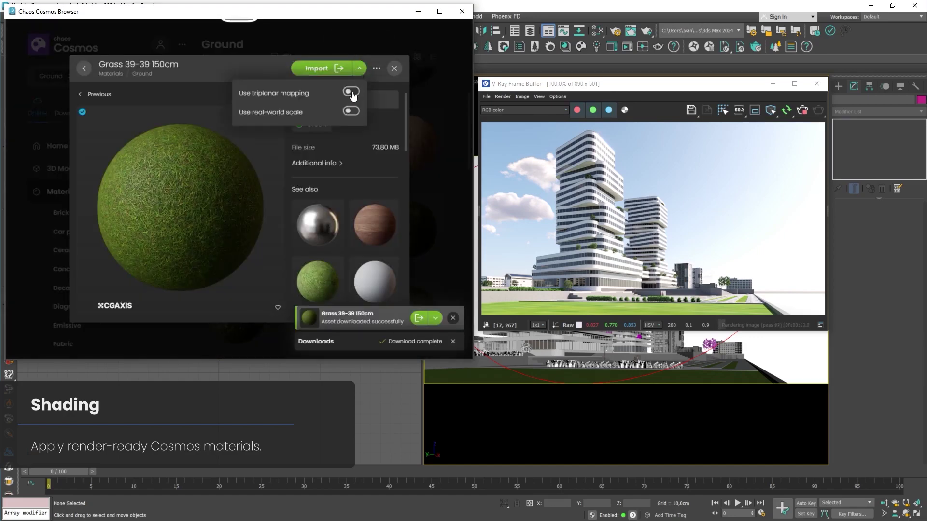
Step: Apply Grass 39-39, then the downloaded Dirt Brown 07, to the ground plane
{"action": "left_click", "coordinate": [394, 68]}
{"action": "left_click_drag", "start_coordinate": [322, 313], "coordinate": [490, 384]}
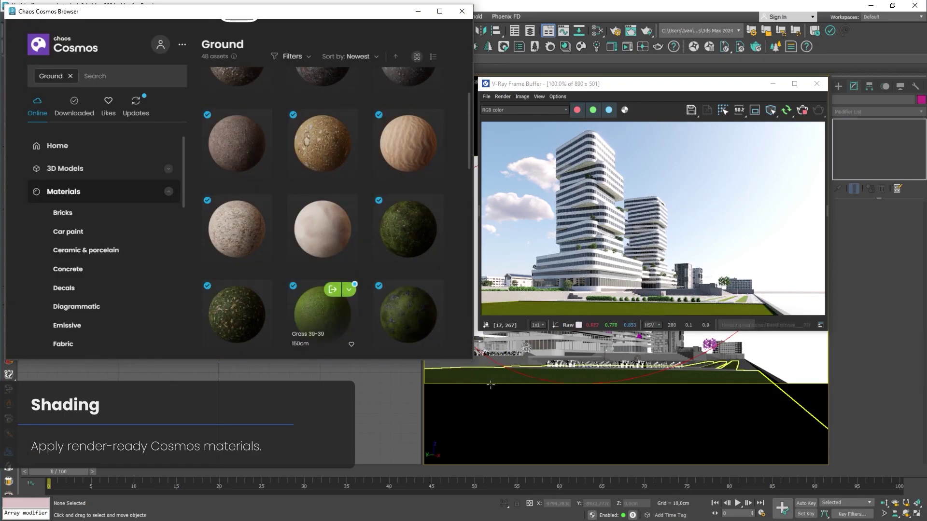
{"action": "left_click", "coordinate": [78, 114]}
{"action": "left_click_drag", "start_coordinate": [306, 124], "coordinate": [491, 379]}
Step: Lower the Color Correction brightness in Dirt Brown 07's Slate node tree, then open Render Setup for 1920 × 1080
{"action": "left_click", "coordinate": [597, 31]}
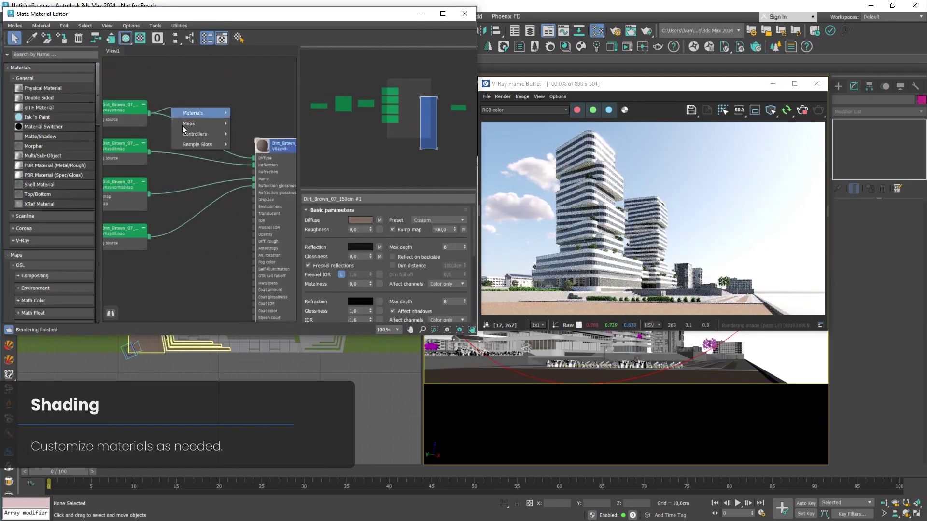
{"action": "double_click", "coordinate": [193, 108]}
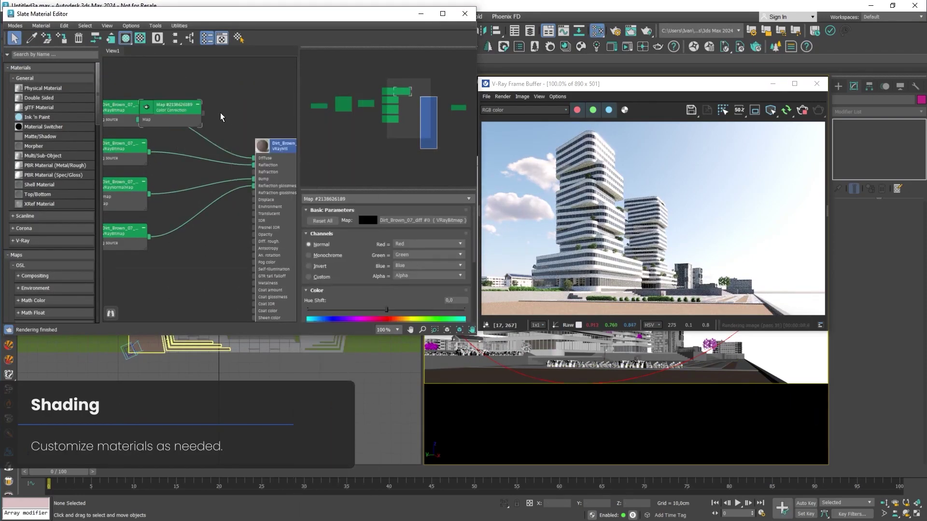
{"action": "scroll", "coordinate": [367, 242], "scroll_direction": "down", "scroll_amount": 5}
{"action": "left_click_drag", "start_coordinate": [386, 295], "coordinate": [382, 298]}
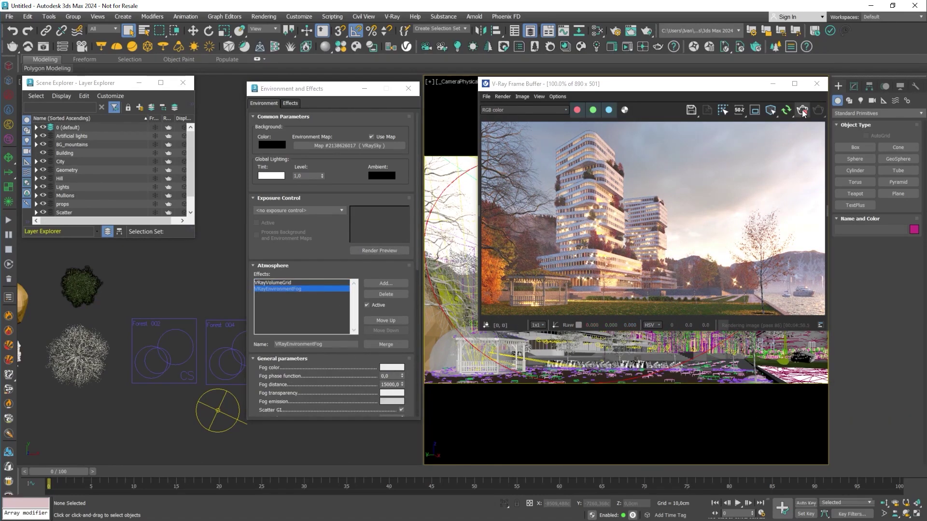
{"action": "left_click", "coordinate": [616, 32]}
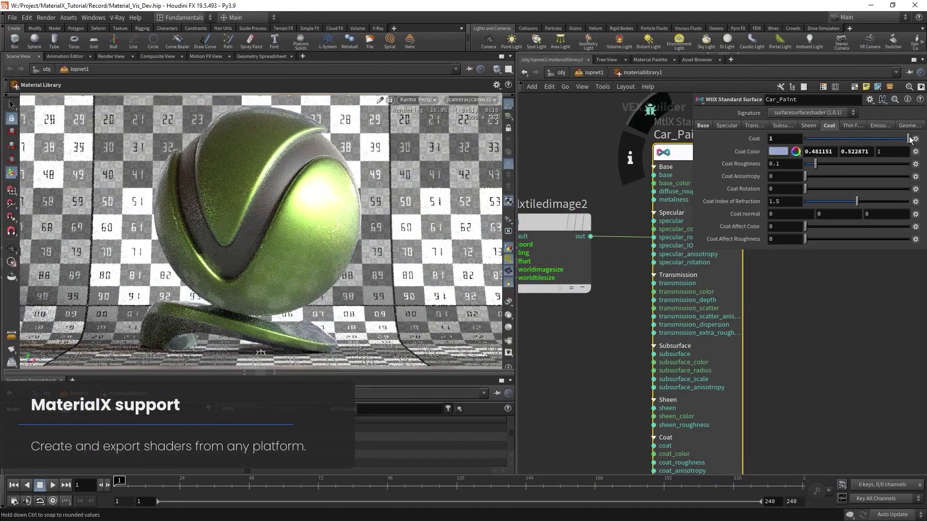
Step: Export Car_Paint to .mtlx, render it on the Mustang in 3ds Max, and wire mtlximage1 into base_color
{"action": "right_click", "coordinate": [823, 156]}
{"action": "left_click", "coordinate": [783, 236]}
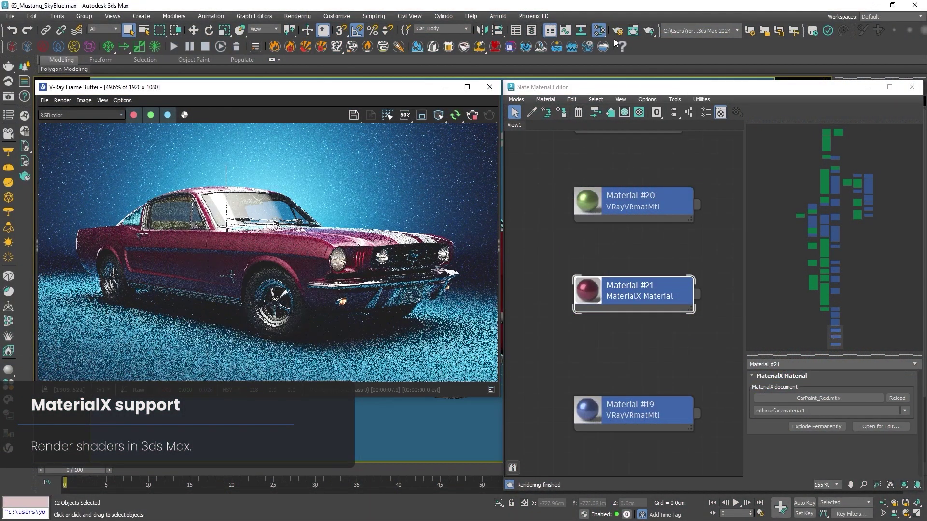
{"action": "right_click", "coordinate": [638, 408]}
{"action": "left_click", "coordinate": [656, 170]}
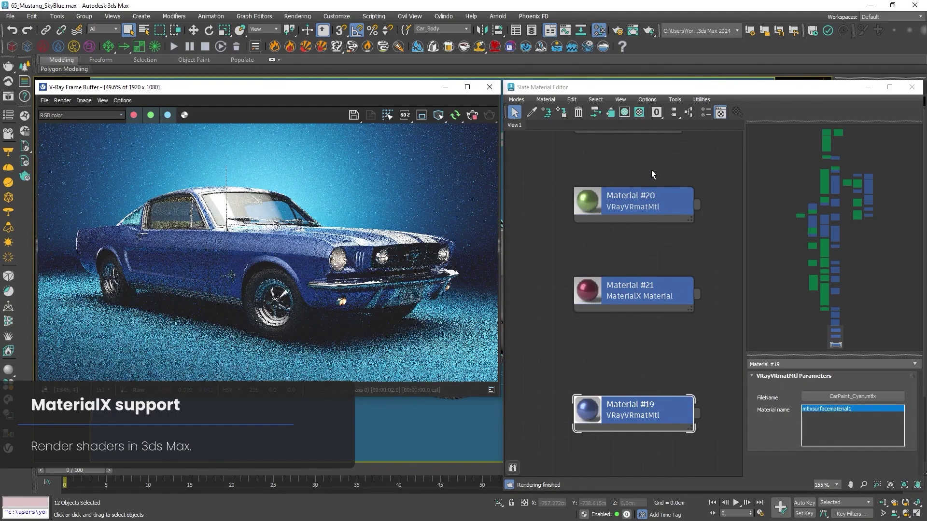
{"action": "left_click_drag", "start_coordinate": [642, 125], "coordinate": [712, 126]}
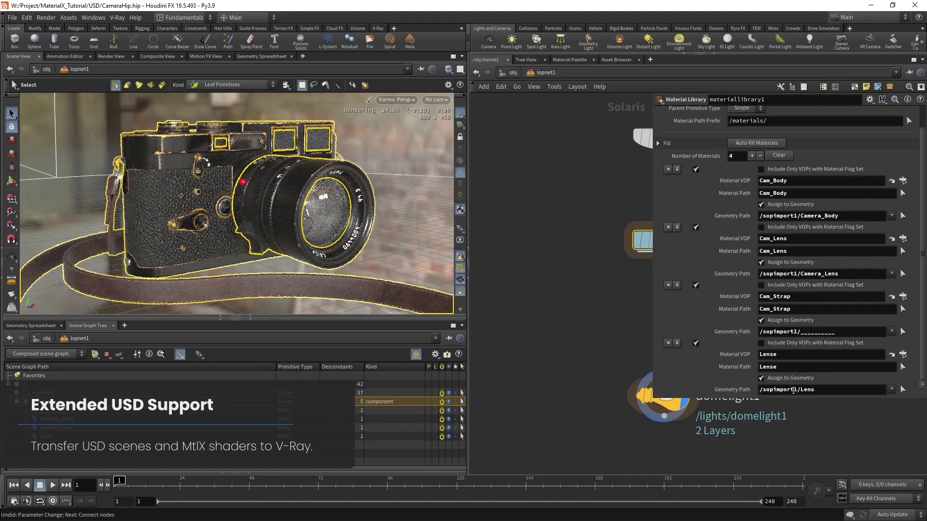
Step: Add a usd_rop1 node from the 'usd rop' search and accept its chosen output file
{"action": "key", "text": "Tab"}
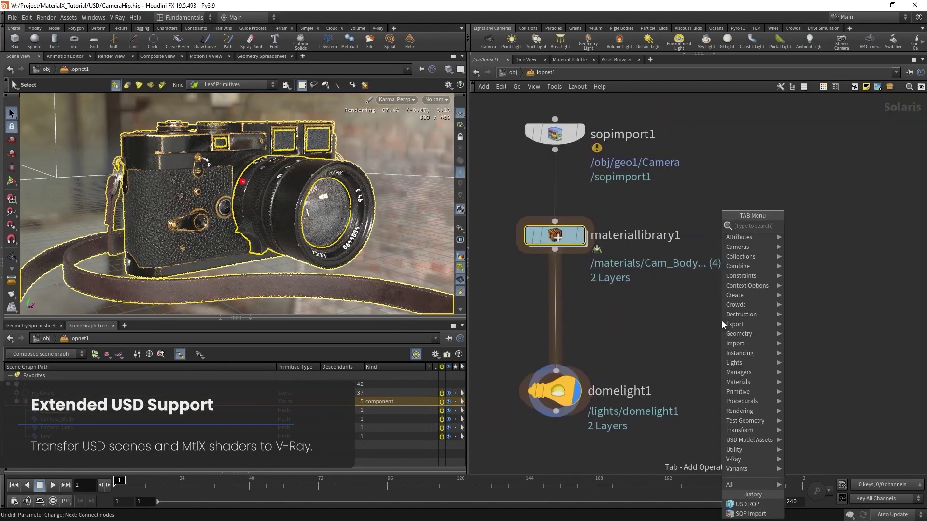
{"action": "type", "text": "usd rop"}
{"action": "key", "text": "Return"}
{"action": "left_click", "coordinate": [691, 326]}
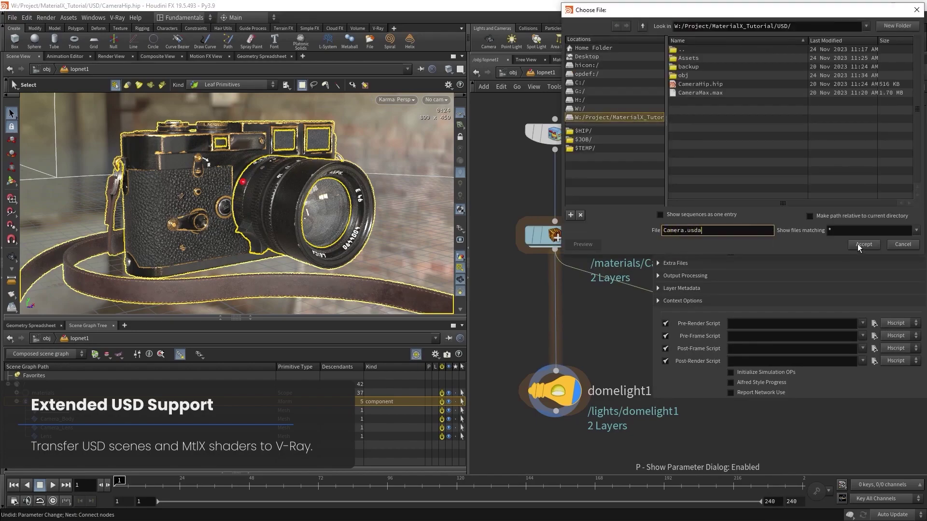
{"action": "left_click", "coordinate": [859, 244]}
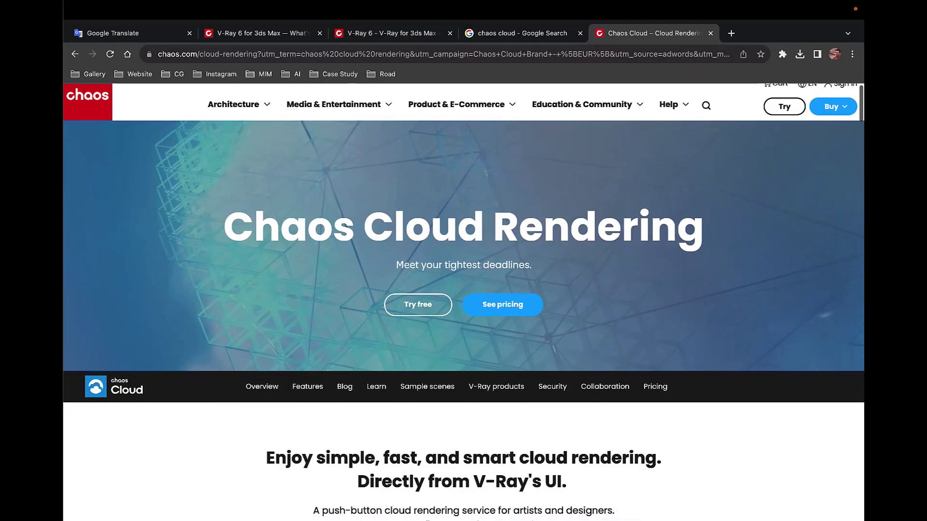
Step: Scroll the Chaos Cloud Rendering page down and back up to 'Cloud rendering for everyone'
{"action": "scroll", "coordinate": [463, 302], "scroll_direction": "down", "scroll_amount": 5}
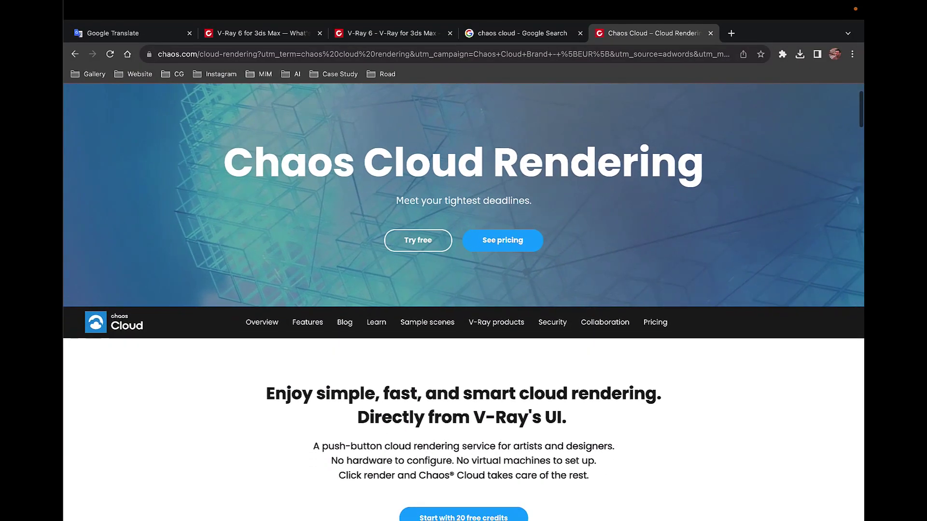
{"action": "scroll", "coordinate": [463, 303], "scroll_direction": "down", "scroll_amount": 2}
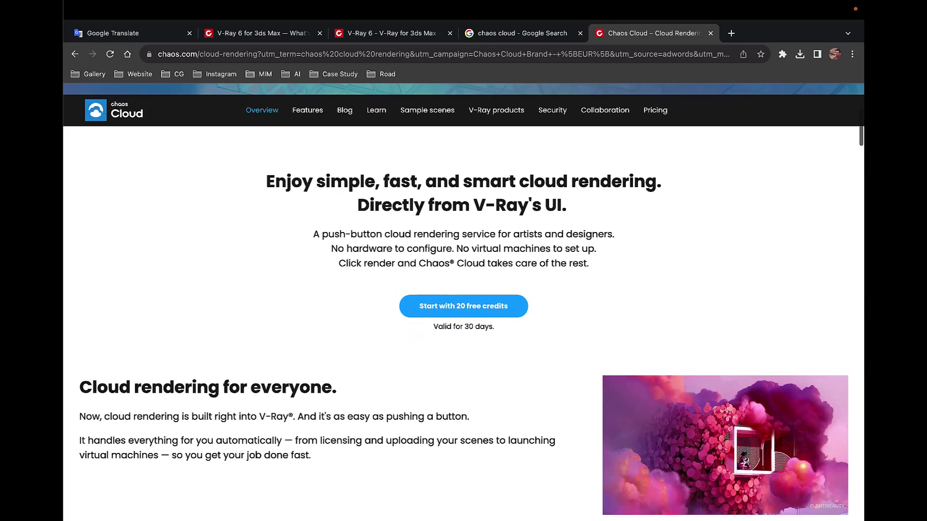
{"action": "scroll", "coordinate": [463, 318], "scroll_direction": "down", "scroll_amount": 3}
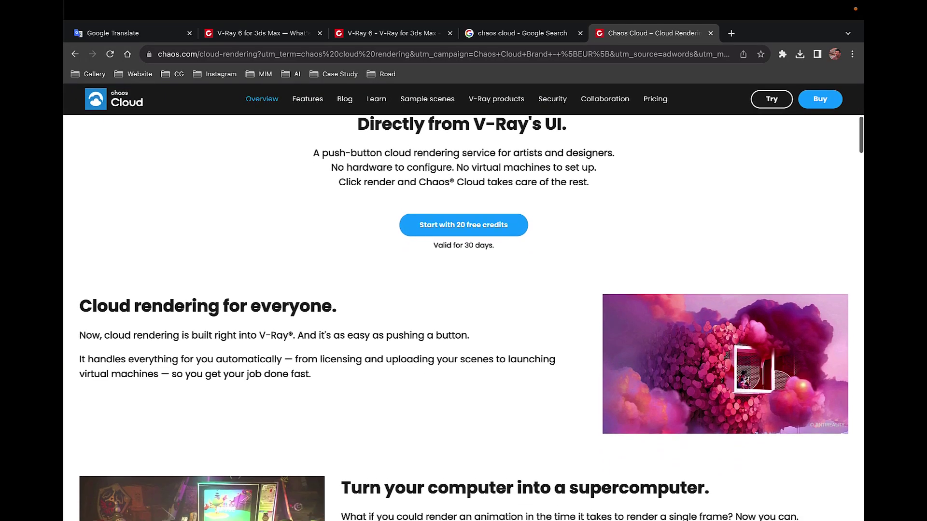
{"action": "scroll", "coordinate": [463, 317], "scroll_direction": "down", "scroll_amount": 2}
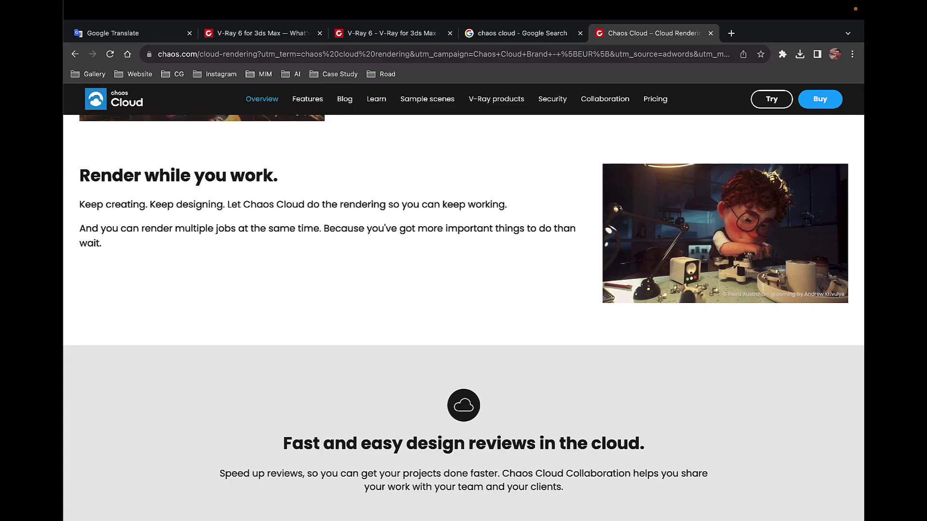
{"action": "scroll", "coordinate": [463, 319], "scroll_direction": "up", "scroll_amount": 4}
{"action": "scroll", "coordinate": [464, 318], "scroll_direction": "up", "scroll_amount": 4}
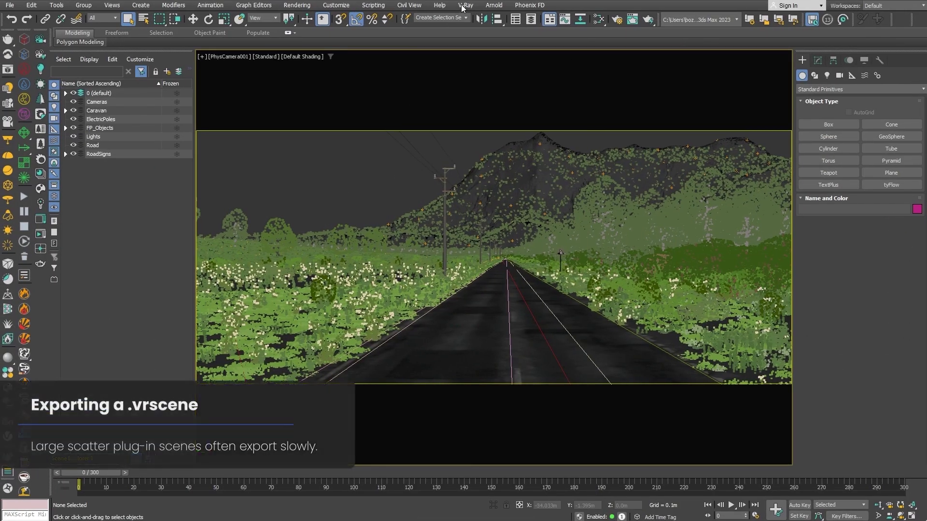
Step: Export the roadside scene with the V-Ray .vrscene exporter to Test_1.vrscene
{"action": "left_click", "coordinate": [464, 6]}
{"action": "left_click", "coordinate": [480, 95]}
{"action": "left_click", "coordinate": [393, 365]}
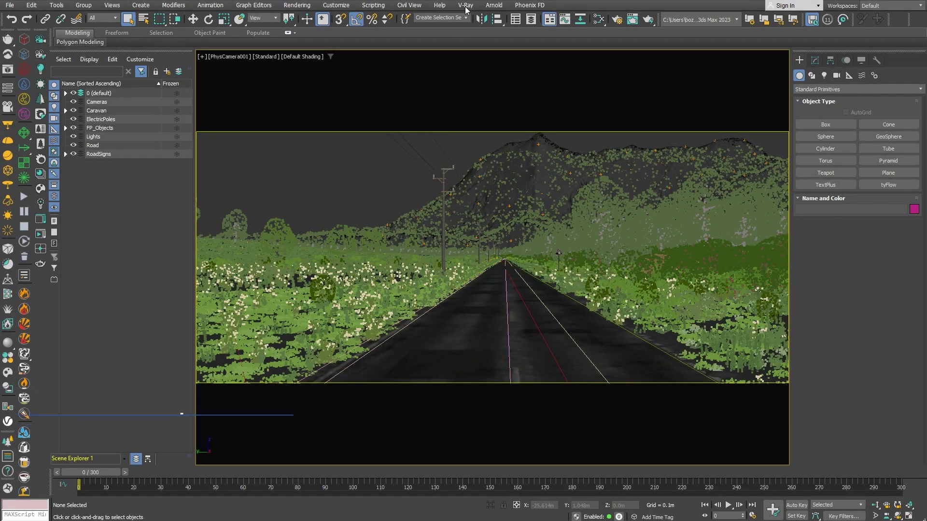
Step: Export the scene again with the .vrscene exporter to Test_2.vrscene
{"action": "left_click", "coordinate": [466, 5]}
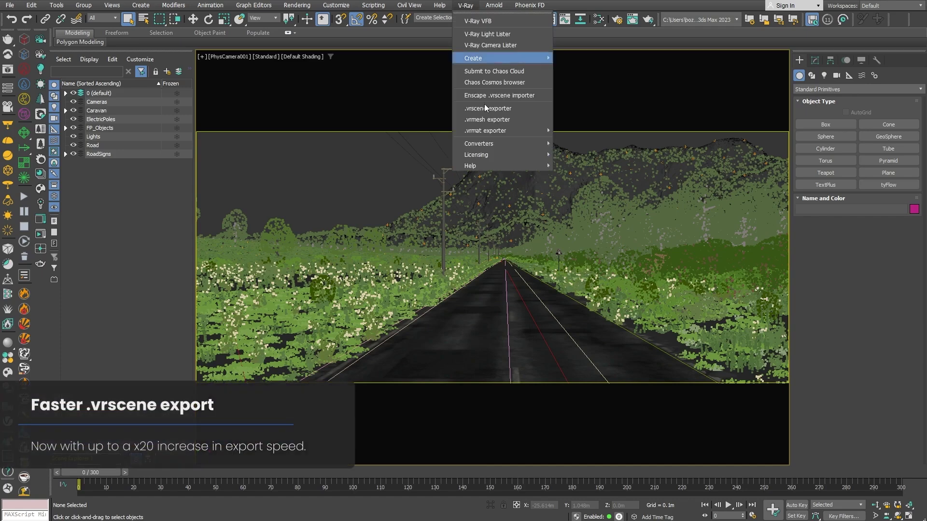
{"action": "left_click", "coordinate": [486, 107]}
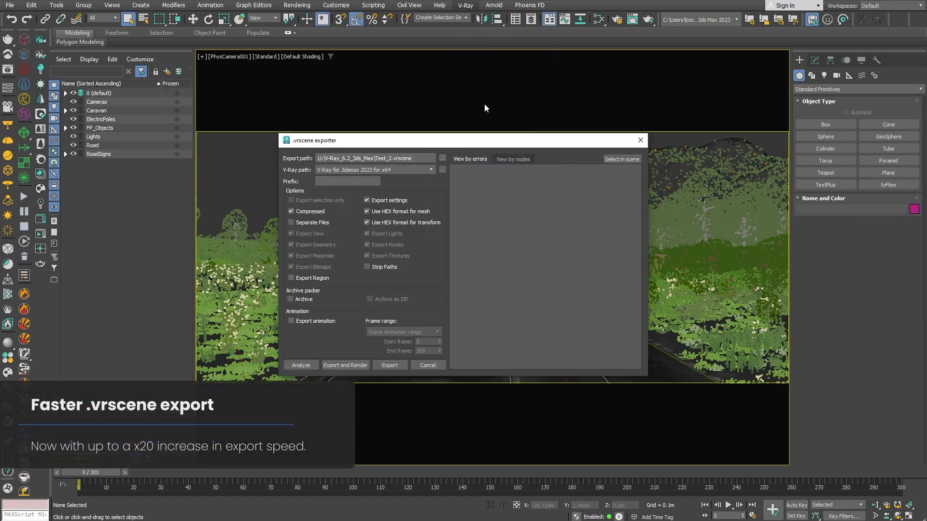
{"action": "left_click", "coordinate": [387, 363]}
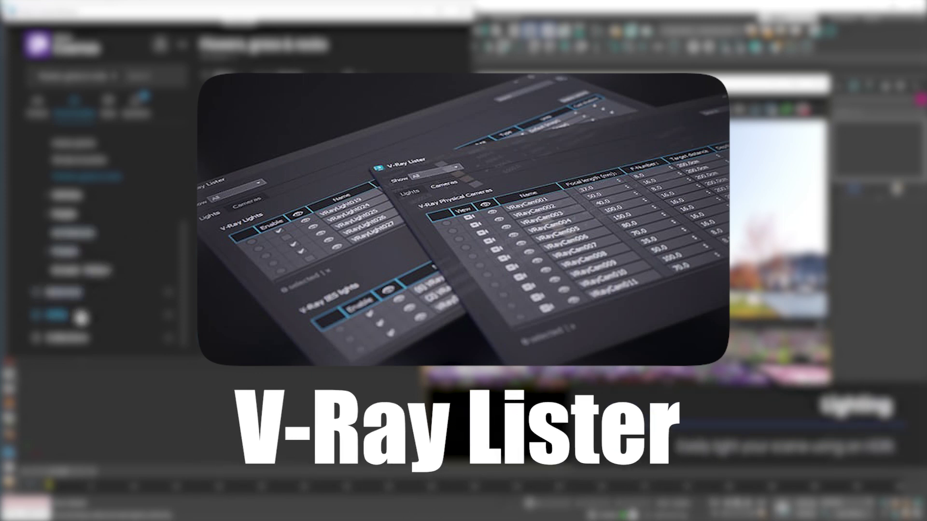
{"action": "left_click", "coordinate": [81, 317]}
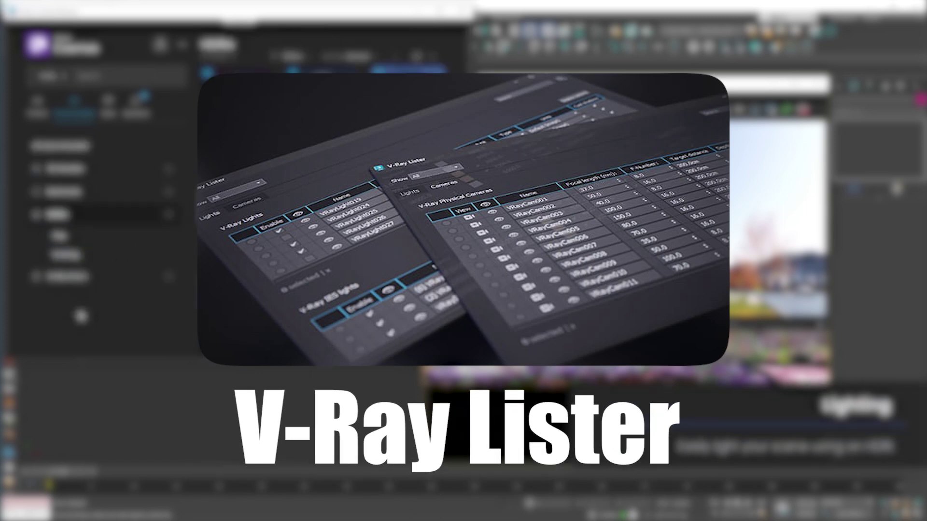